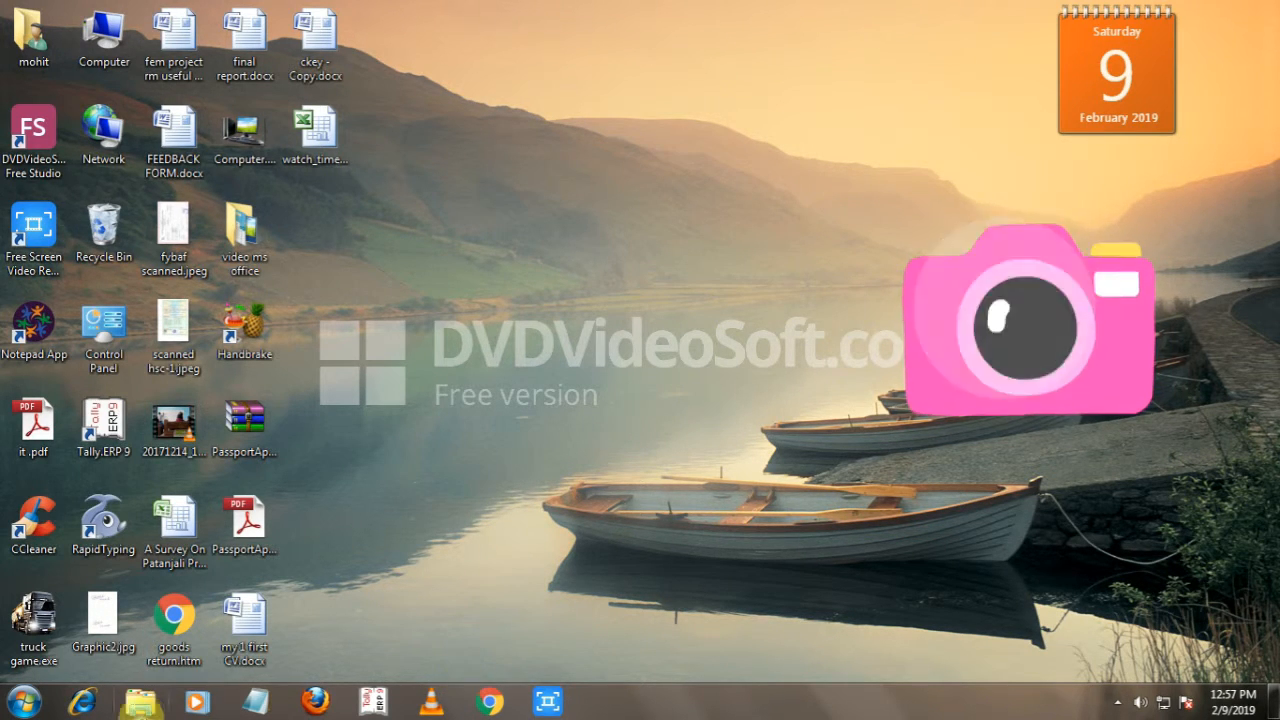
Start Microsoft Office Word 2007 with a blank document and open its custom margin settings.
{"action": "left_click", "coordinate": [22, 702]}
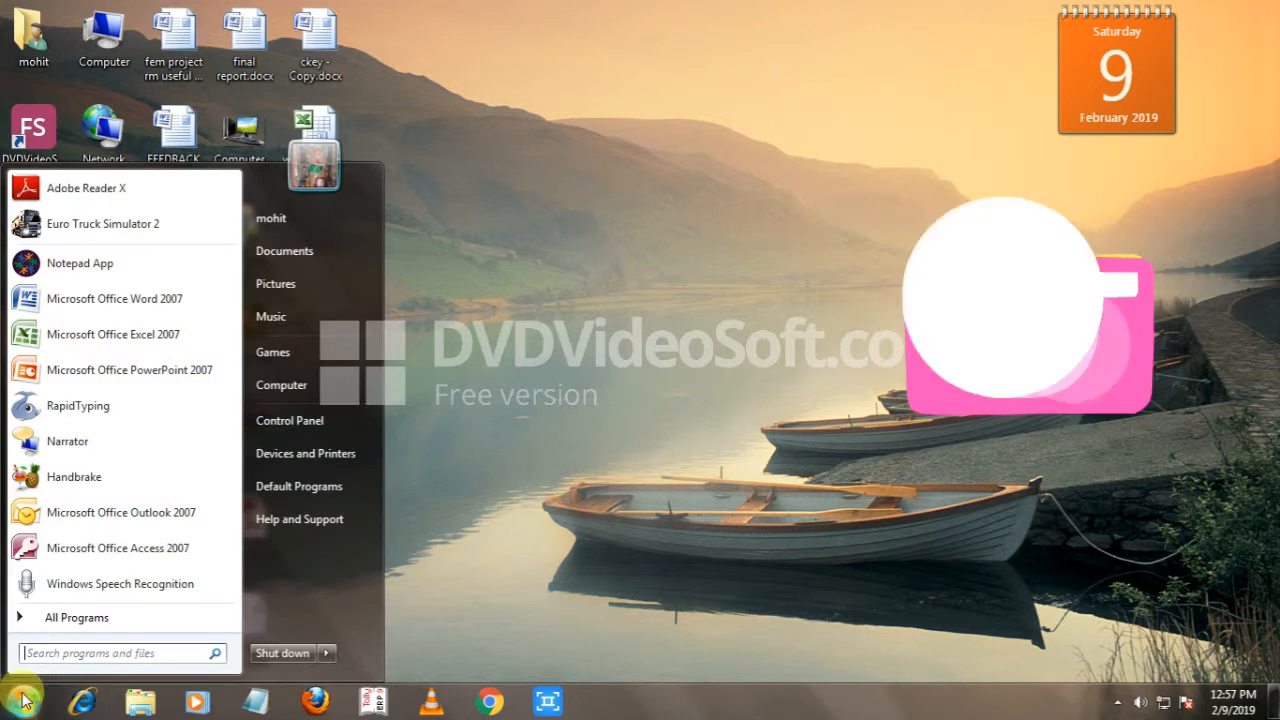
{"action": "left_click", "coordinate": [103, 298]}
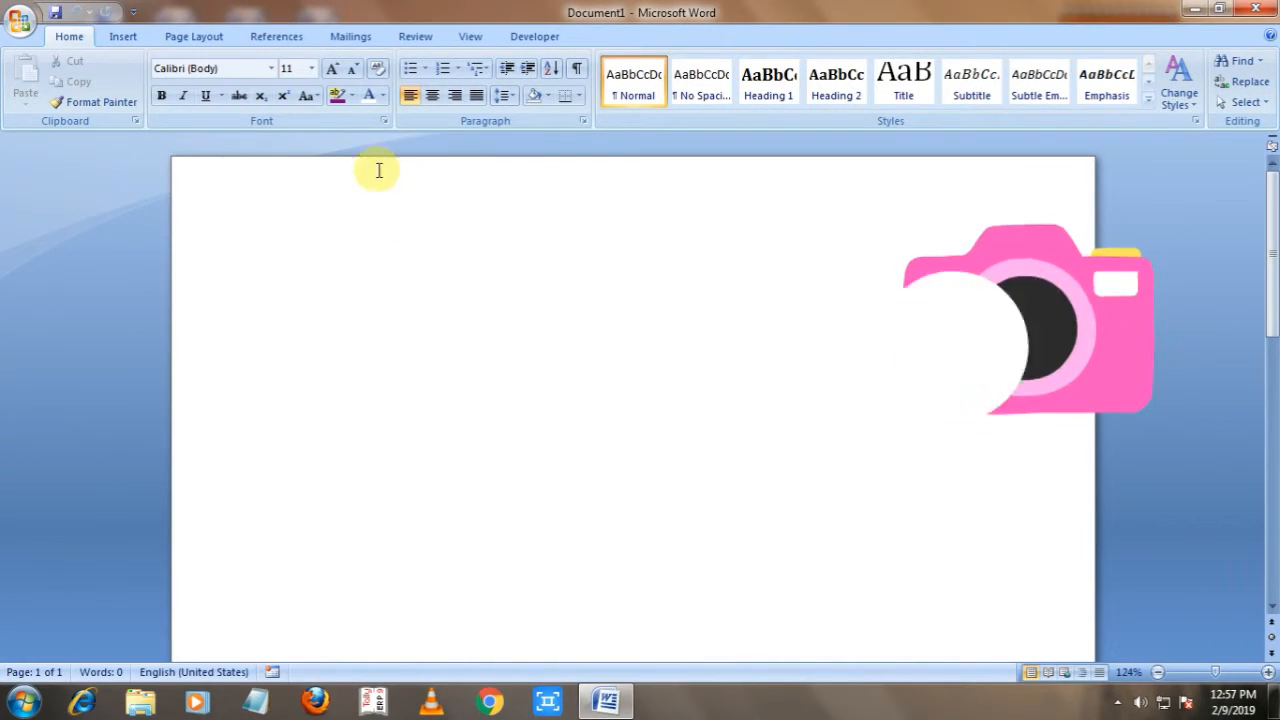
{"action": "left_click", "coordinate": [170, 40]}
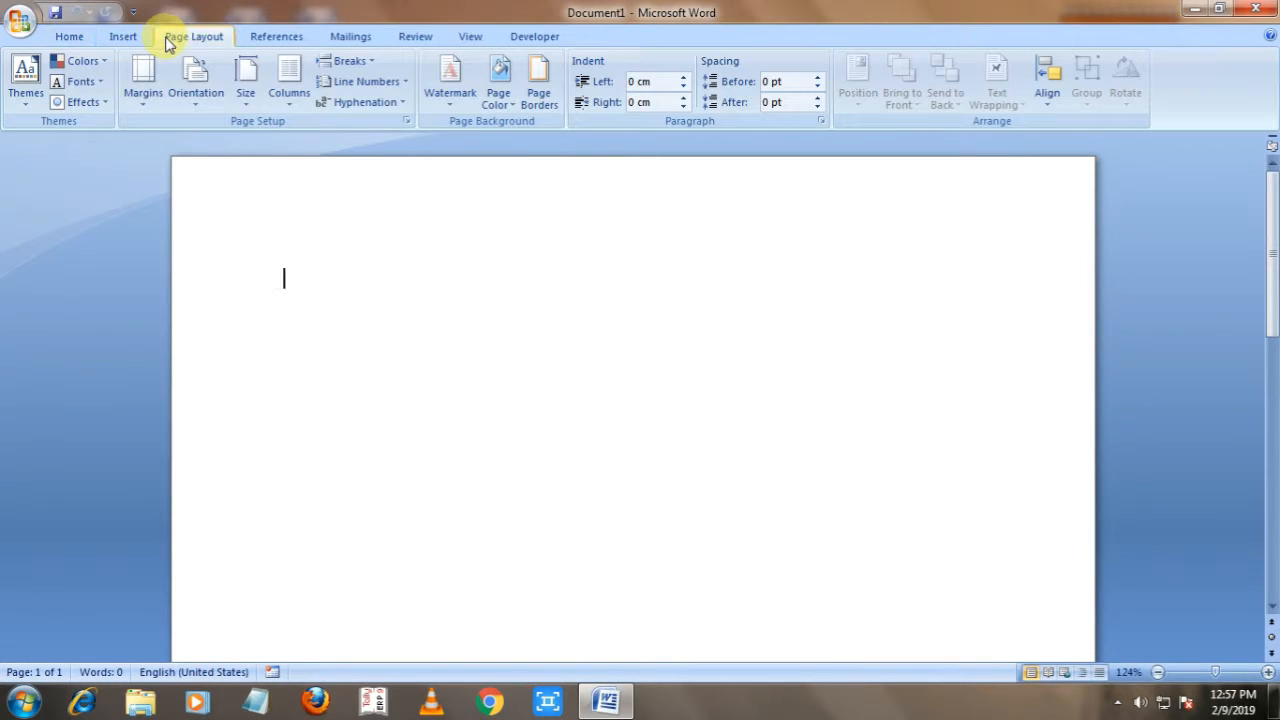
{"action": "left_click", "coordinate": [142, 93]}
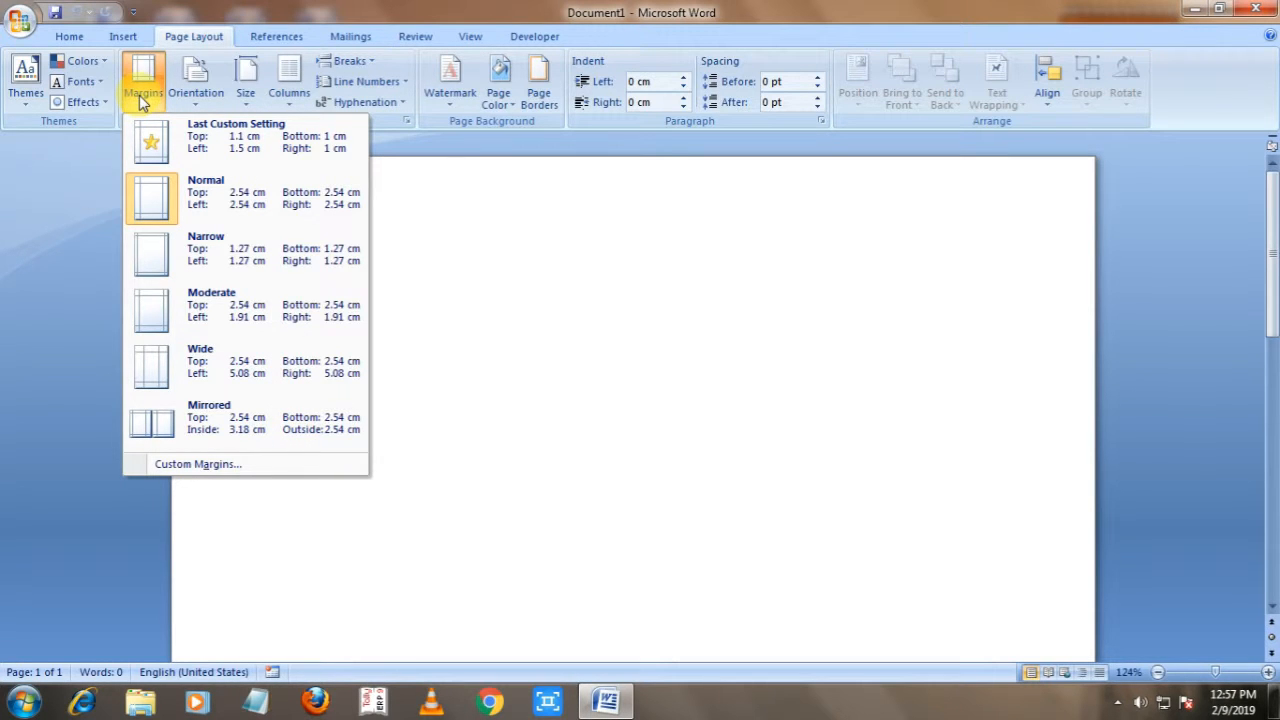
{"action": "left_click", "coordinate": [232, 466]}
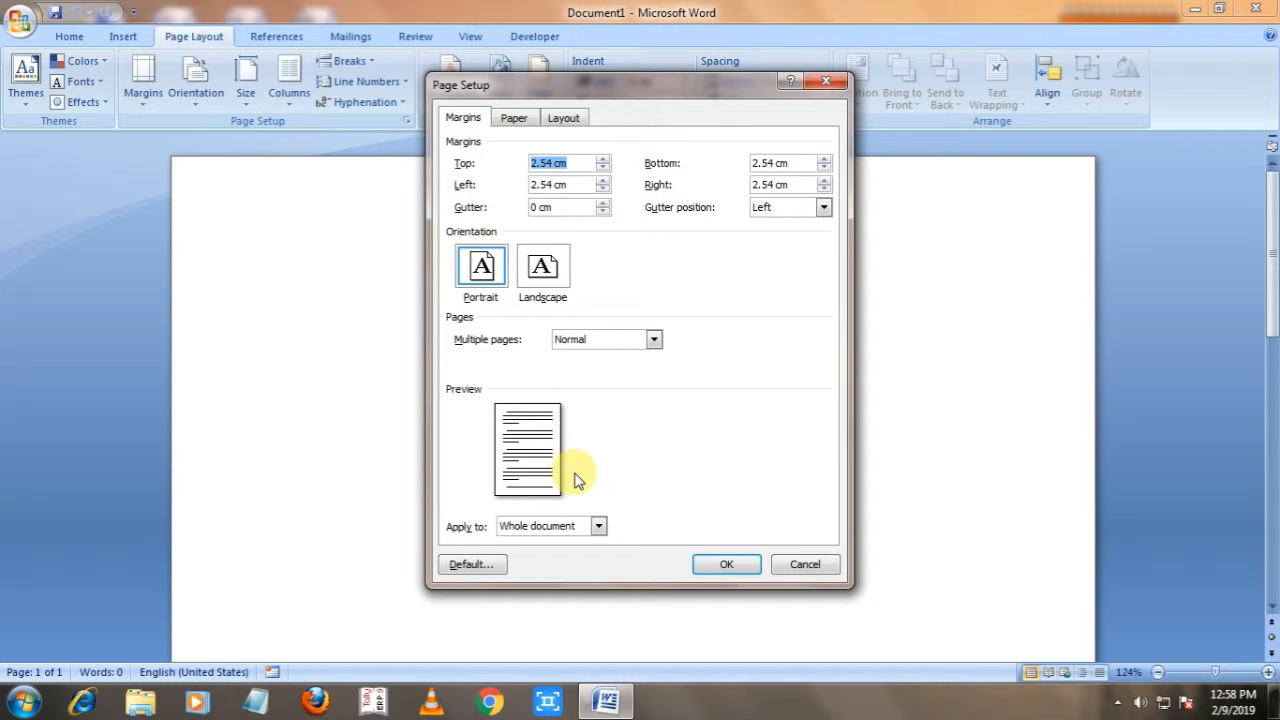
Try out larger gutter widths up to about 15.1 cm, and reduce the gutter to 7.2 cm.
{"action": "left_click", "coordinate": [601, 203]}
{"action": "left_click", "coordinate": [600, 203]}
{"action": "left_click", "coordinate": [600, 203]}
{"action": "left_click", "coordinate": [600, 203]}
{"action": "left_click", "coordinate": [600, 203]}
{"action": "left_click", "coordinate": [600, 203]}
{"action": "left_click", "coordinate": [600, 203]}
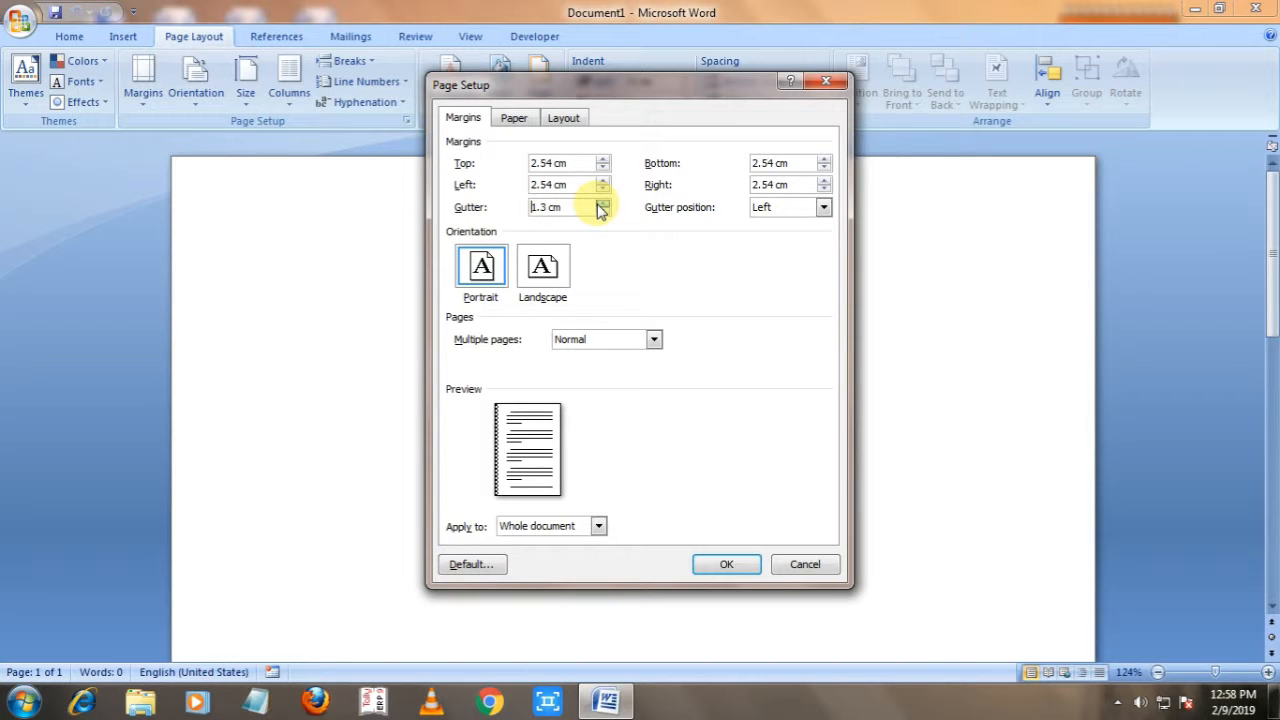
{"action": "left_click_drag", "start_coordinate": [600, 203], "coordinate": [600, 203]}
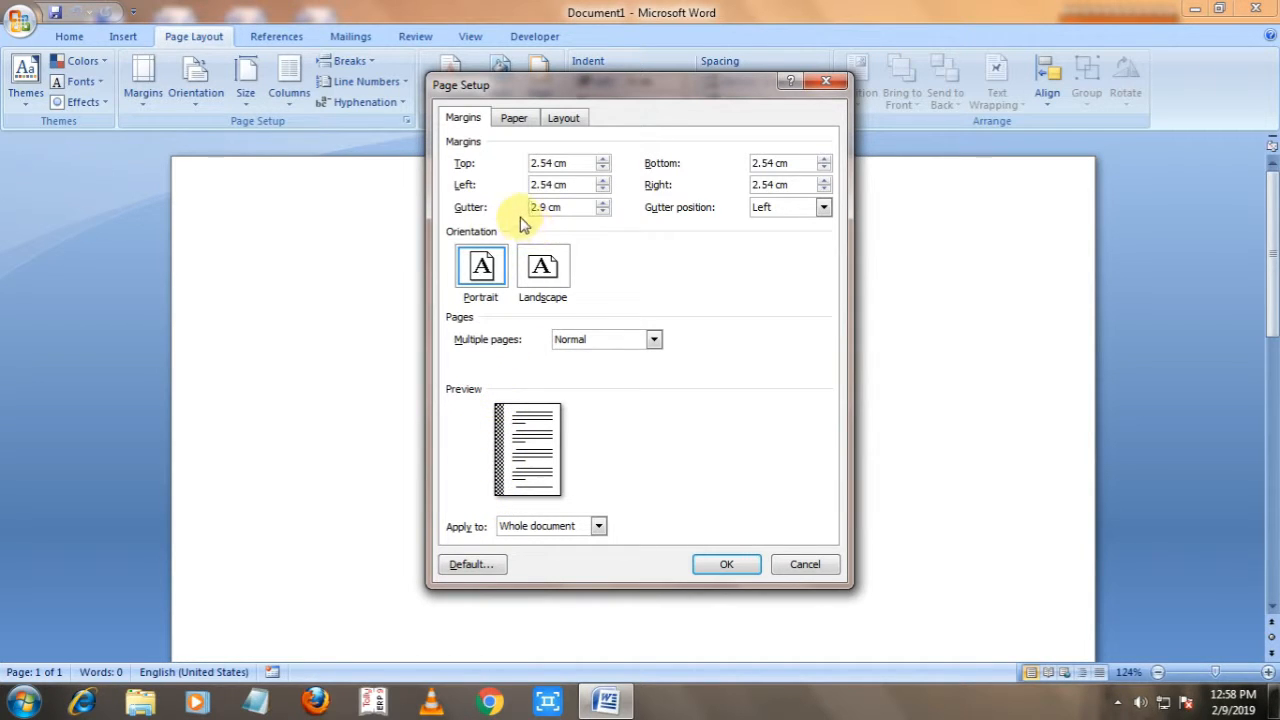
{"action": "left_click", "coordinate": [601, 203]}
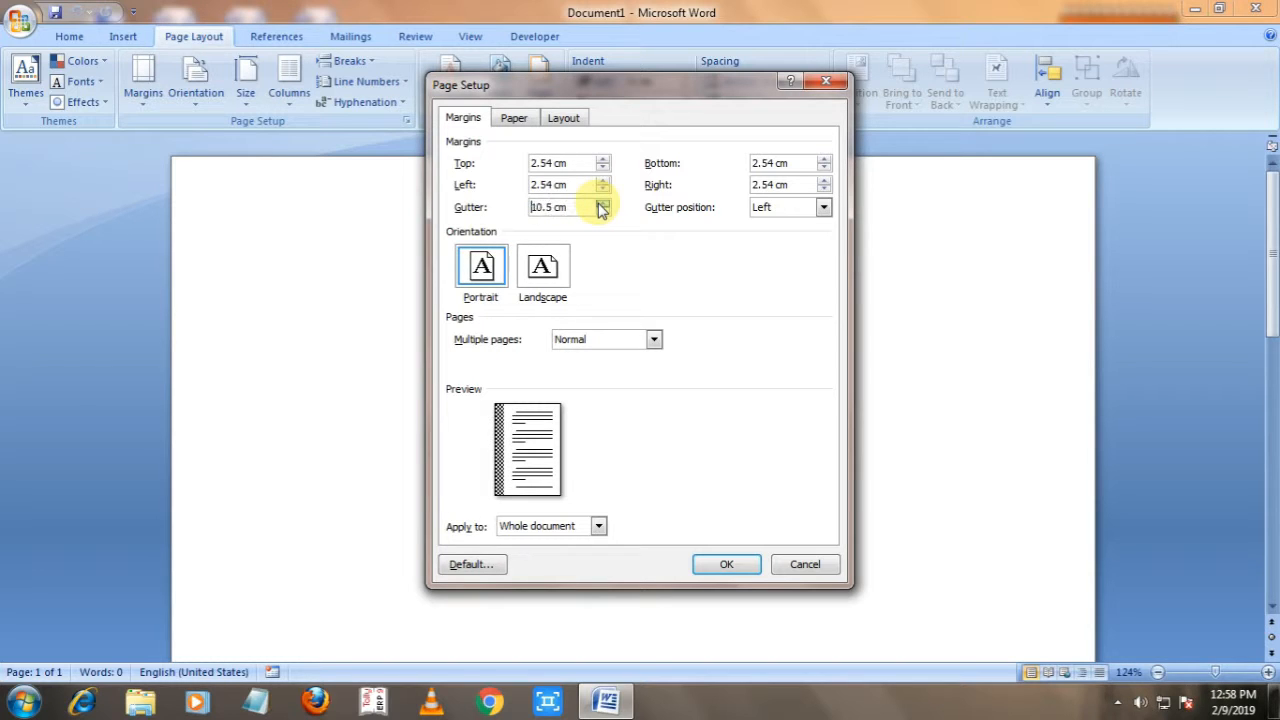
{"action": "left_click", "coordinate": [601, 203]}
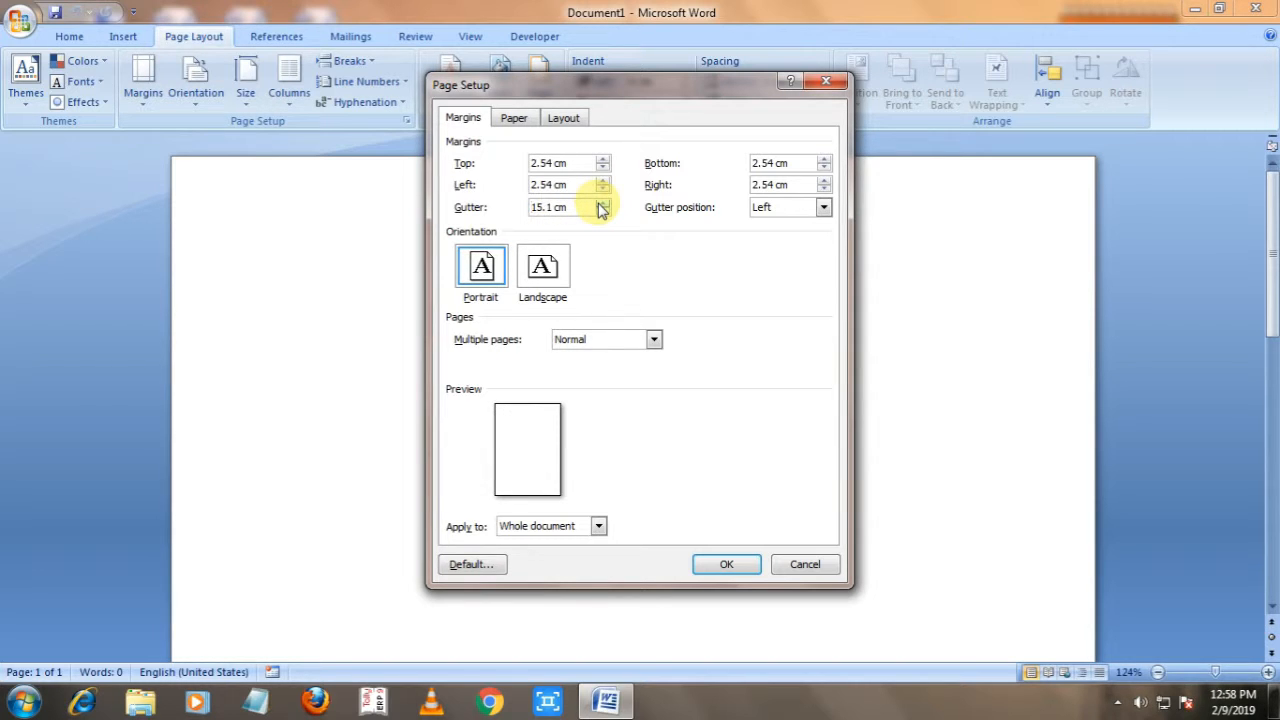
{"action": "left_click", "coordinate": [601, 213]}
{"action": "left_click", "coordinate": [601, 213]}
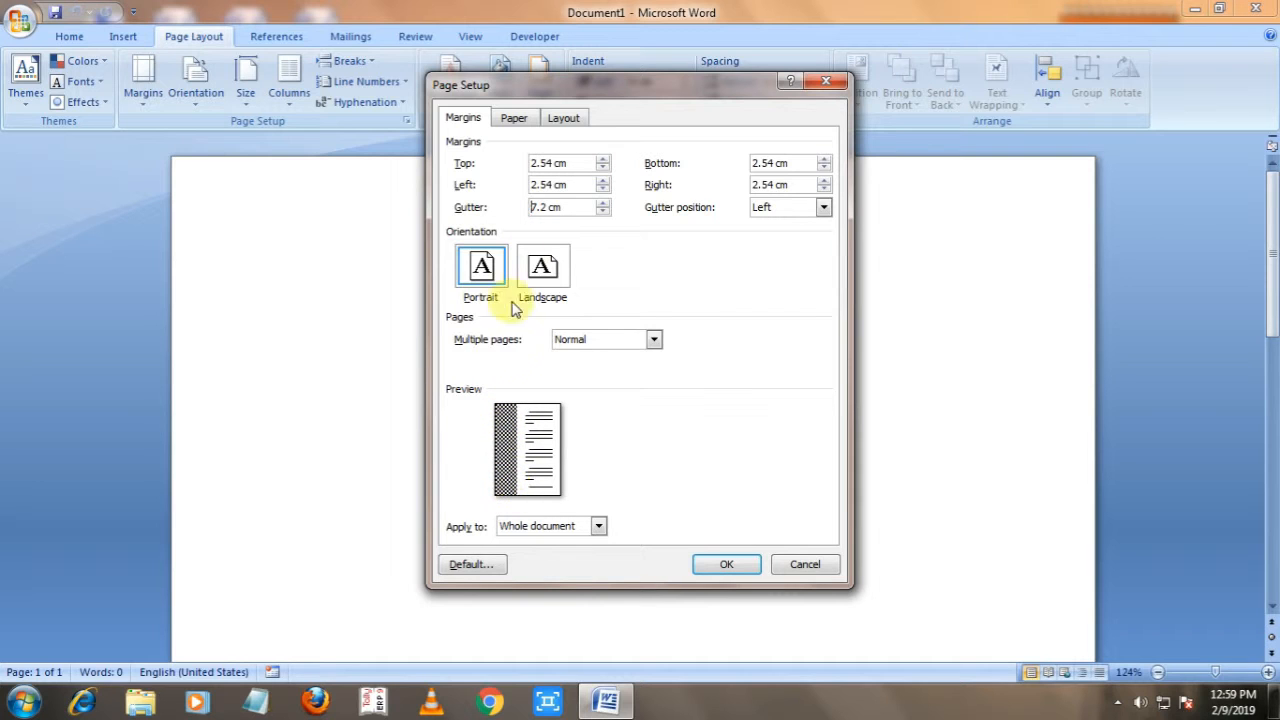
Set the document's left margin to 1 cm.
{"action": "left_click", "coordinate": [571, 187]}
{"action": "key", "text": "BackSpace"}
{"action": "key", "text": "BackSpace"}
{"action": "key", "text": "BackSpace"}
{"action": "key", "text": "BackSpace"}
{"action": "key", "text": "BackSpace"}
{"action": "key", "text": "BackSpace"}
{"action": "key", "text": "BackSpace"}
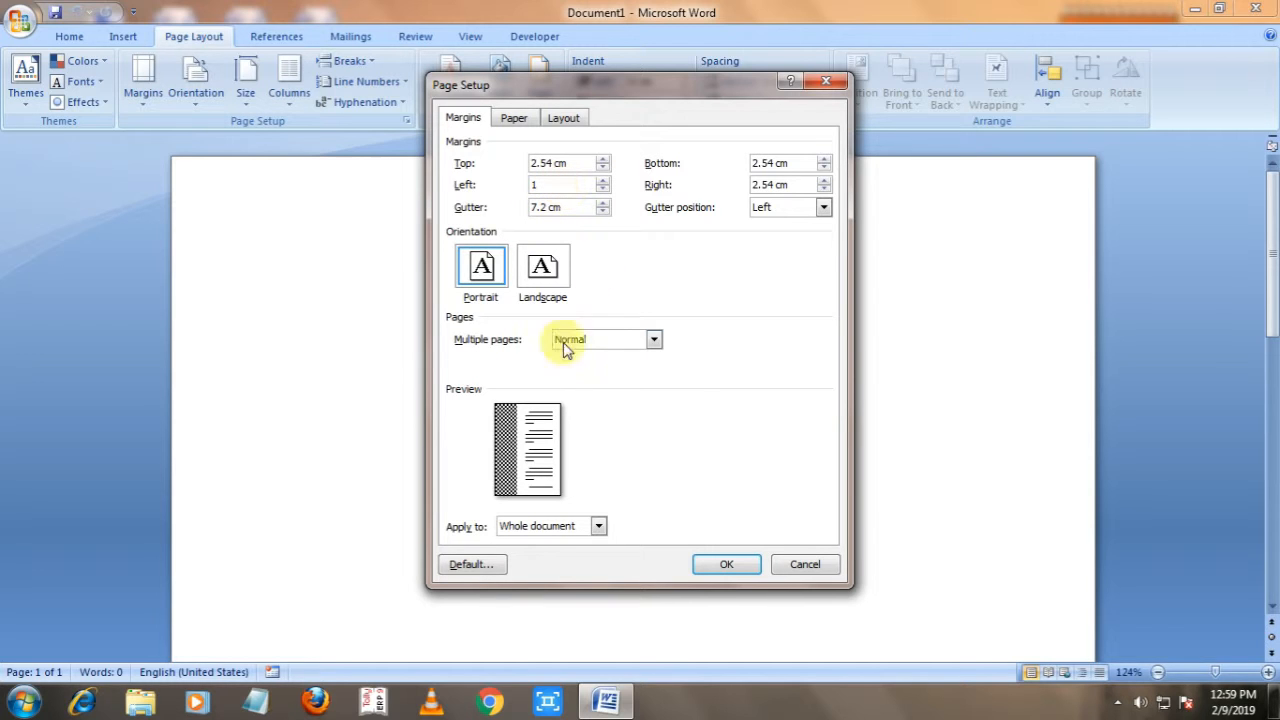
Set the gutter width to 5 cm and apply the page setup to the whole document.
{"action": "left_click", "coordinate": [575, 206]}
{"action": "key", "text": "BackSpace"}
{"action": "key", "text": "BackSpace"}
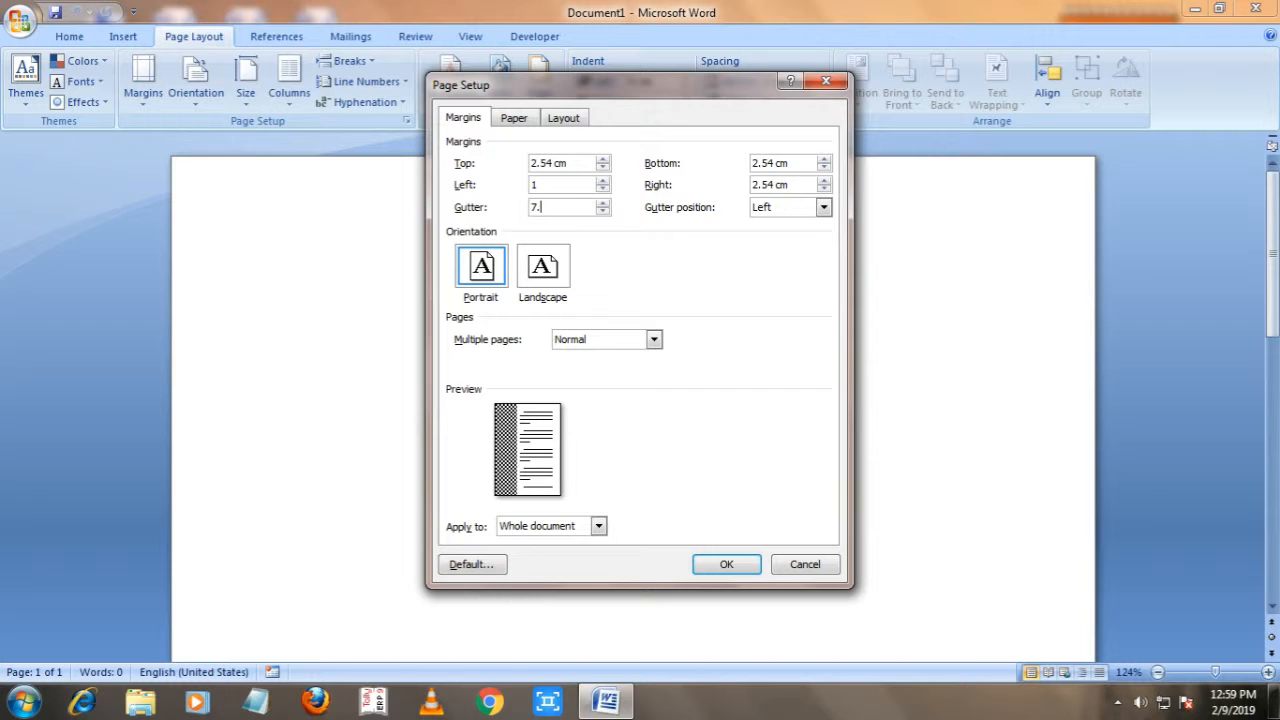
{"action": "type", "text": "5"}
{"action": "left_click", "coordinate": [726, 564]}
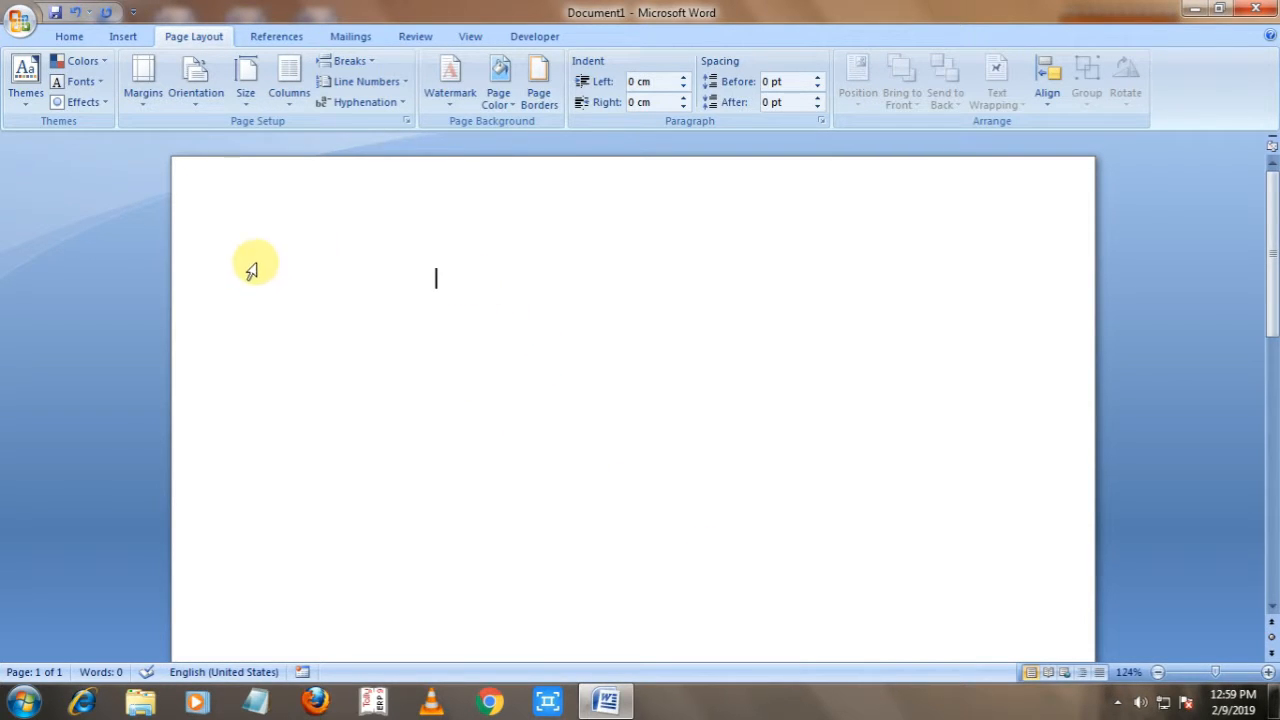
Fill the page with placeholder paragraphs using the =rand() function.
{"action": "double_click", "coordinate": [435, 280]}
{"action": "type", "text": "=rand()"}
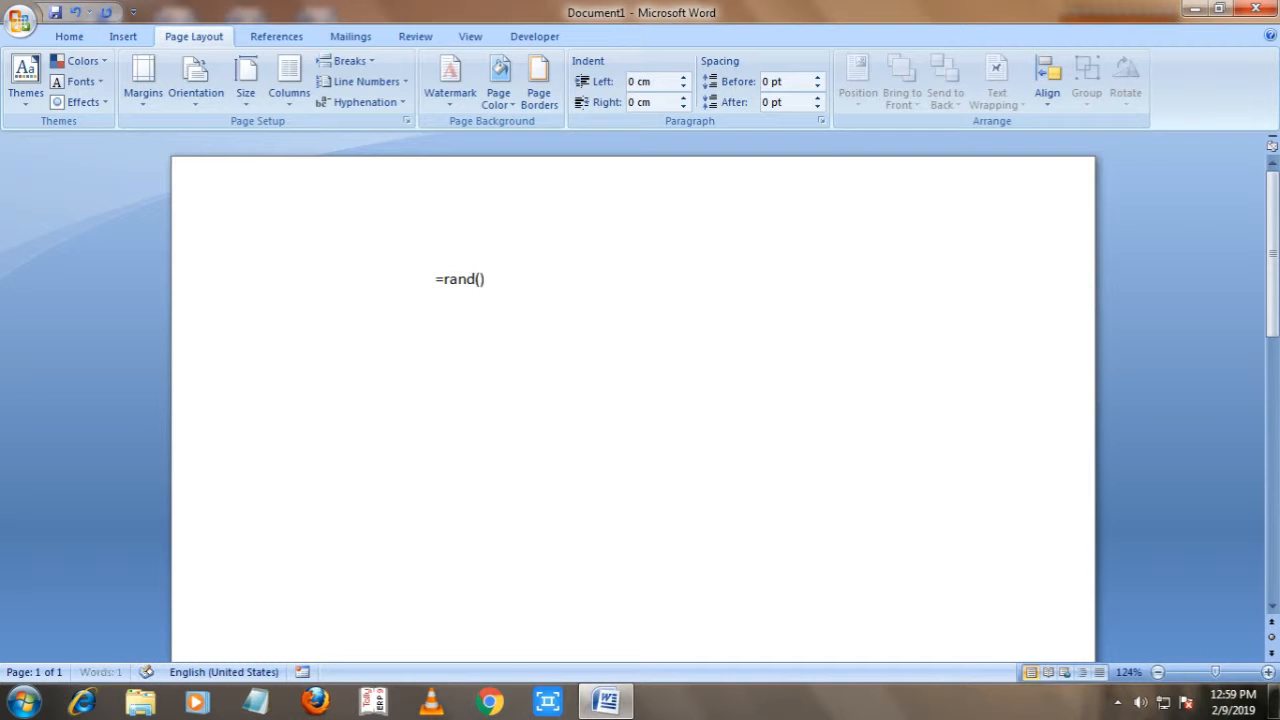
{"action": "key", "text": "Return"}
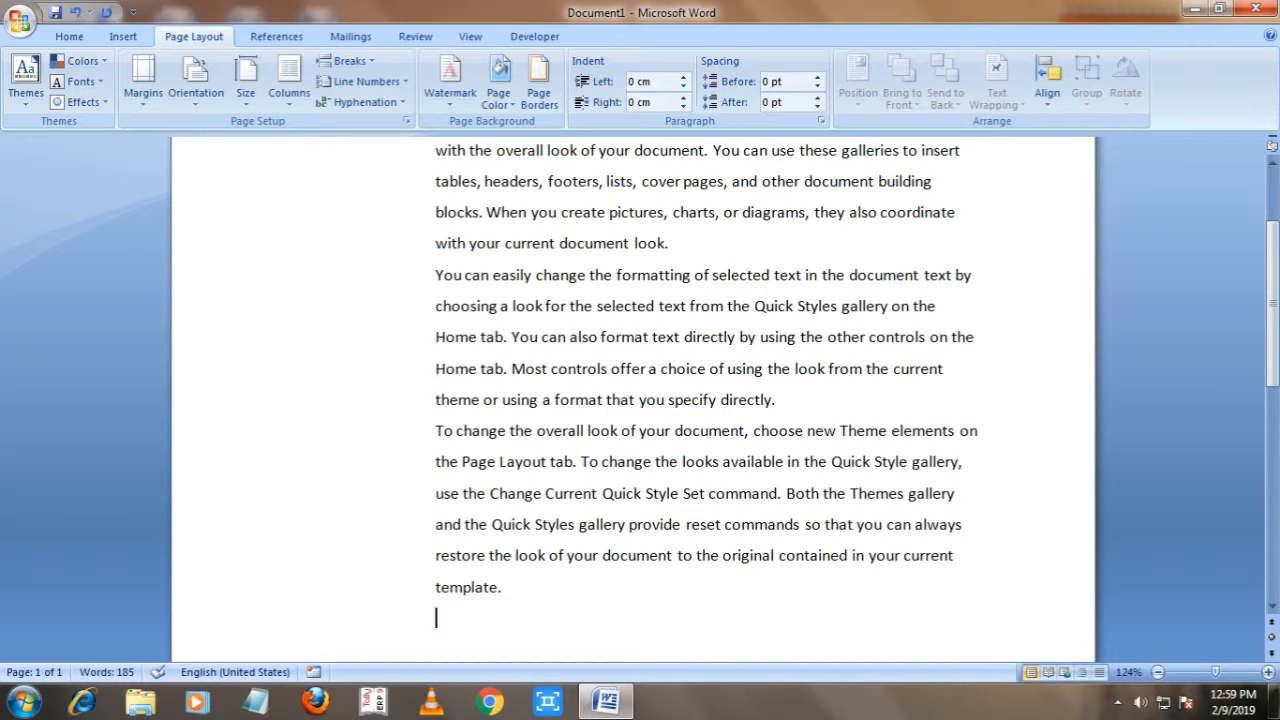
{"action": "scroll", "coordinate": [406, 320], "scroll_direction": "up", "scroll_amount": 3}
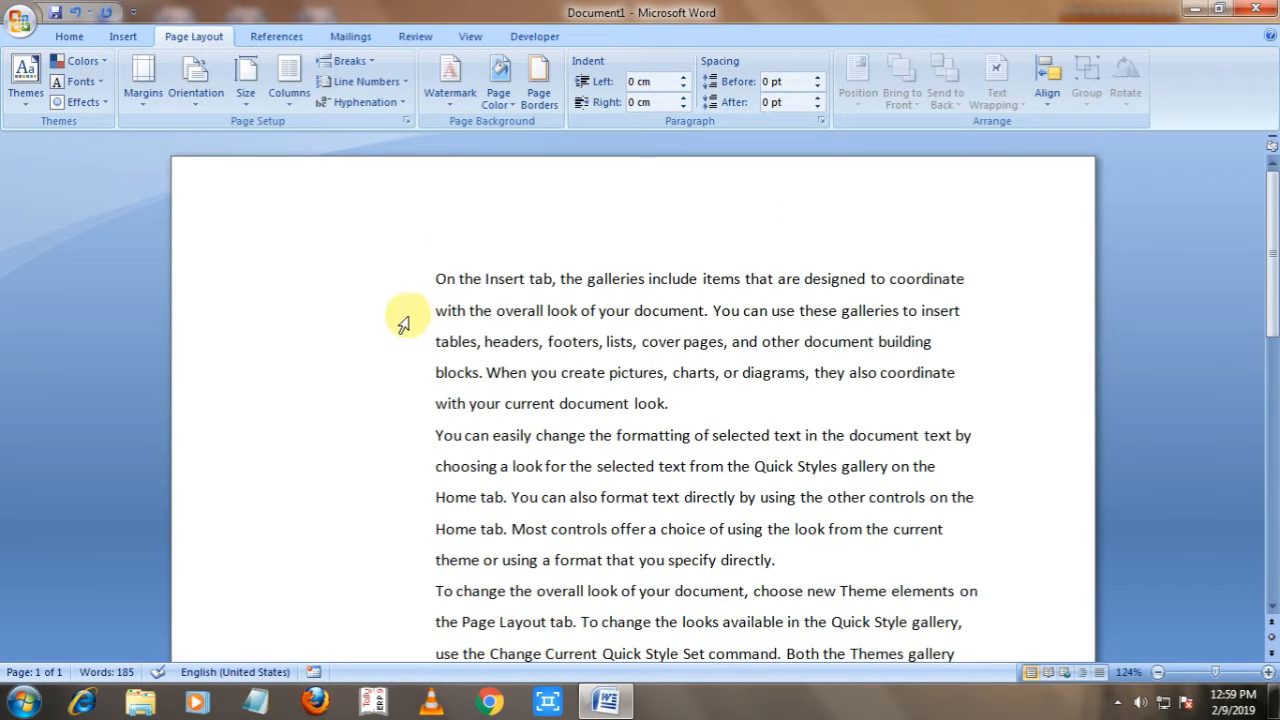
{"action": "scroll", "coordinate": [398, 336], "scroll_direction": "down", "scroll_amount": 1}
{"action": "scroll", "coordinate": [397, 334], "scroll_direction": "up", "scroll_amount": 1}
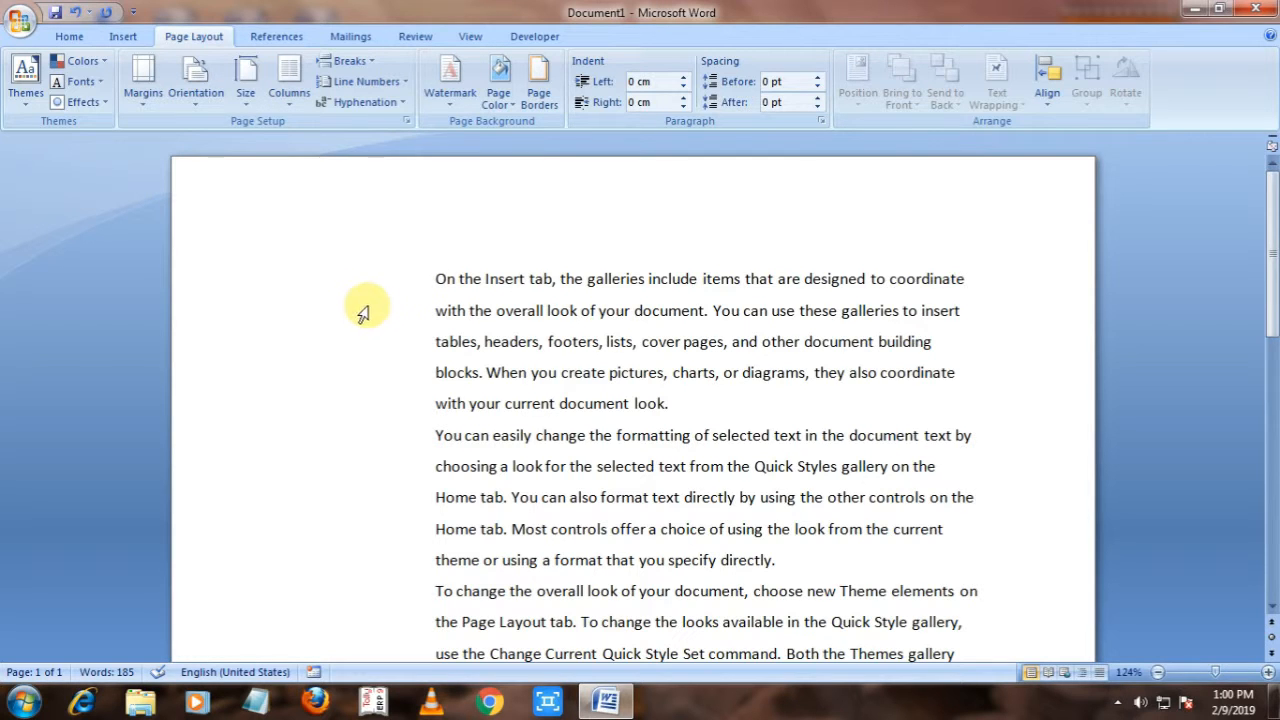
Preview the Top gutter position in the custom margins, return it to Left and apply the page setup.
{"action": "left_click", "coordinate": [143, 100]}
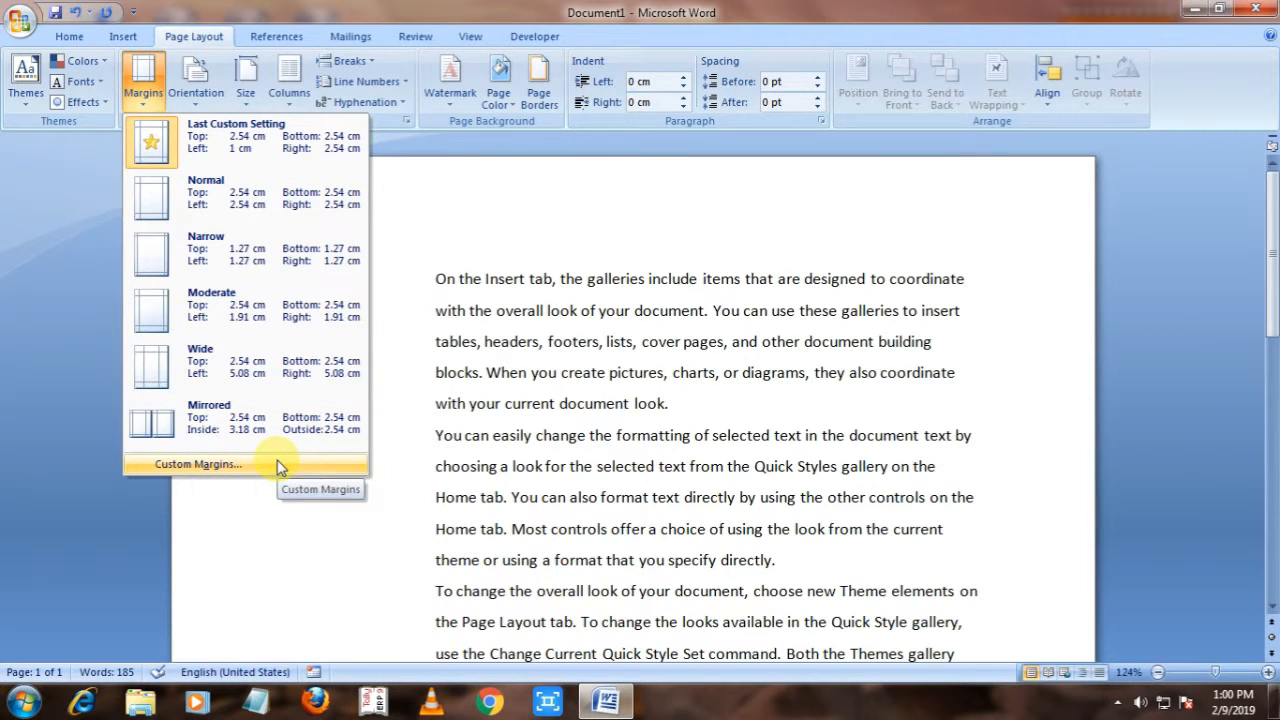
{"action": "left_click", "coordinate": [198, 464]}
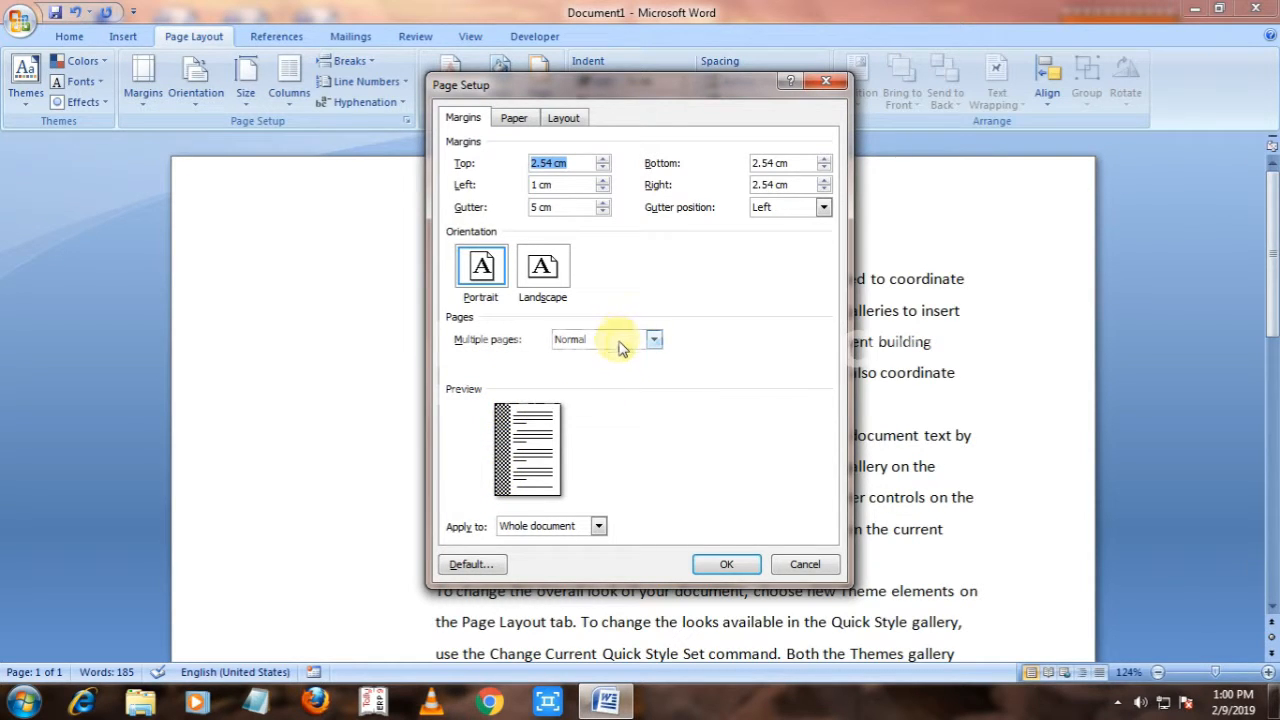
{"action": "left_click", "coordinate": [821, 208]}
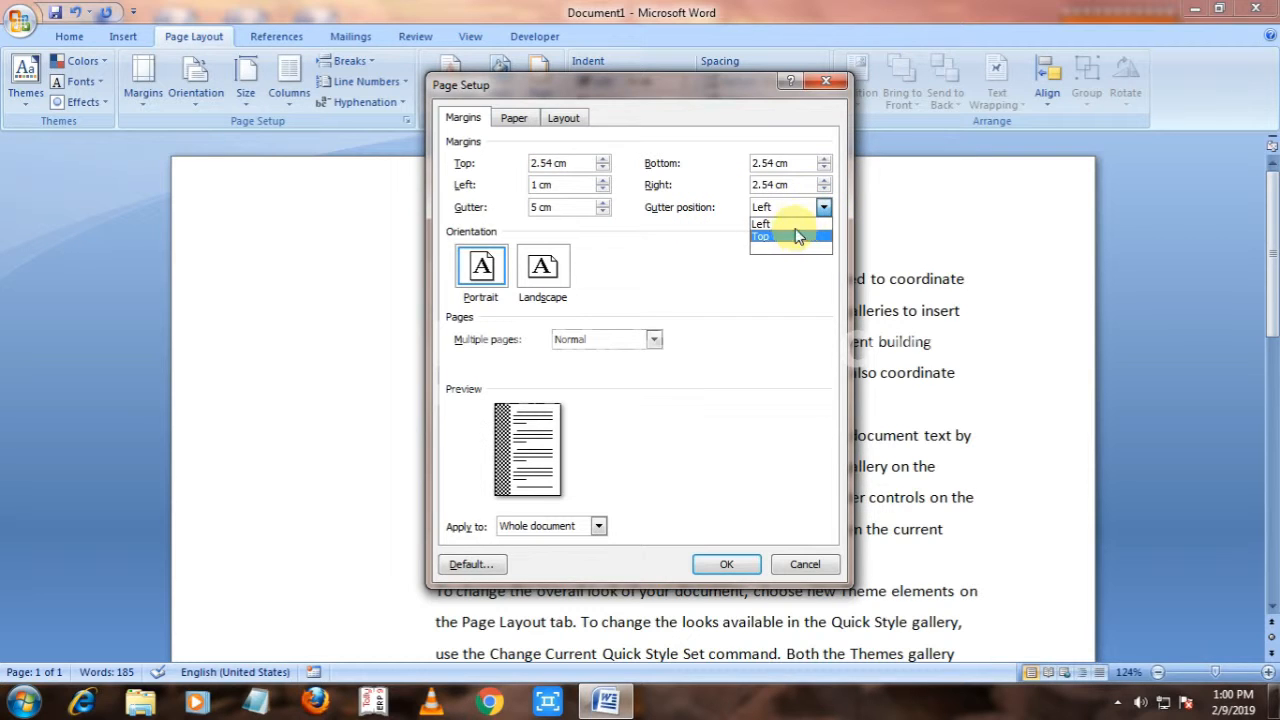
{"action": "left_click", "coordinate": [795, 237]}
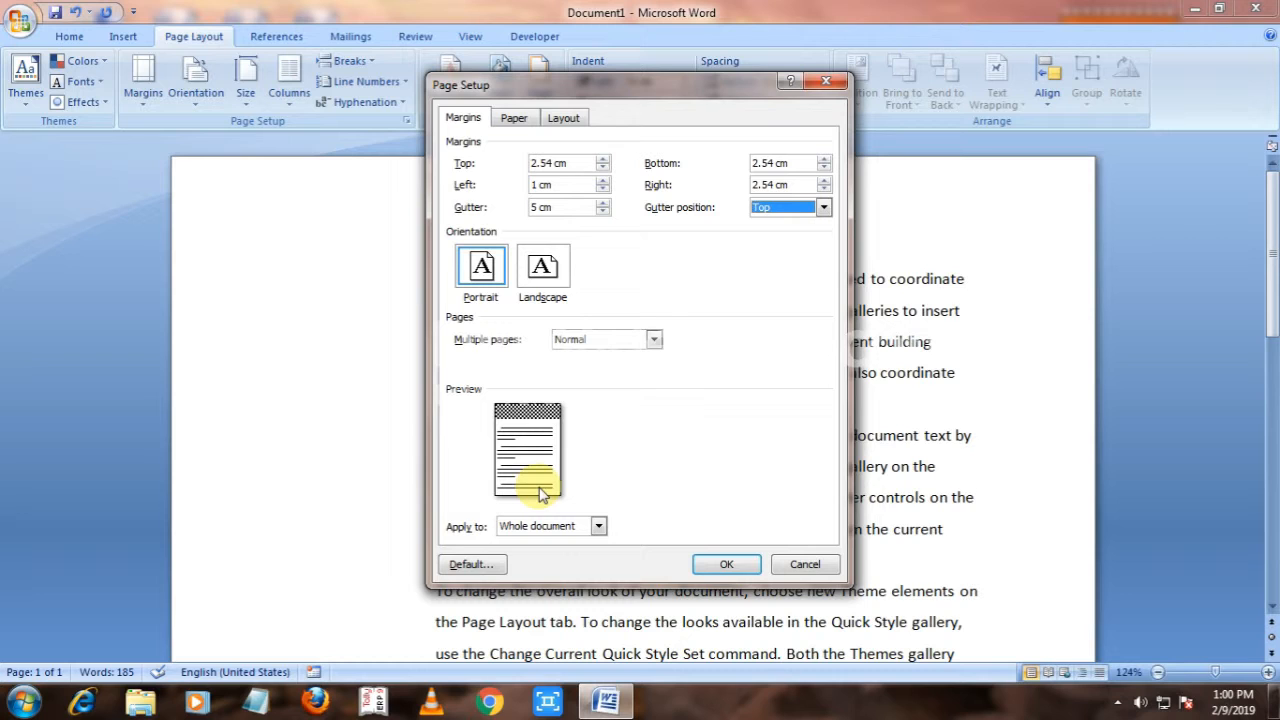
{"action": "left_click", "coordinate": [820, 208]}
{"action": "left_click", "coordinate": [809, 224]}
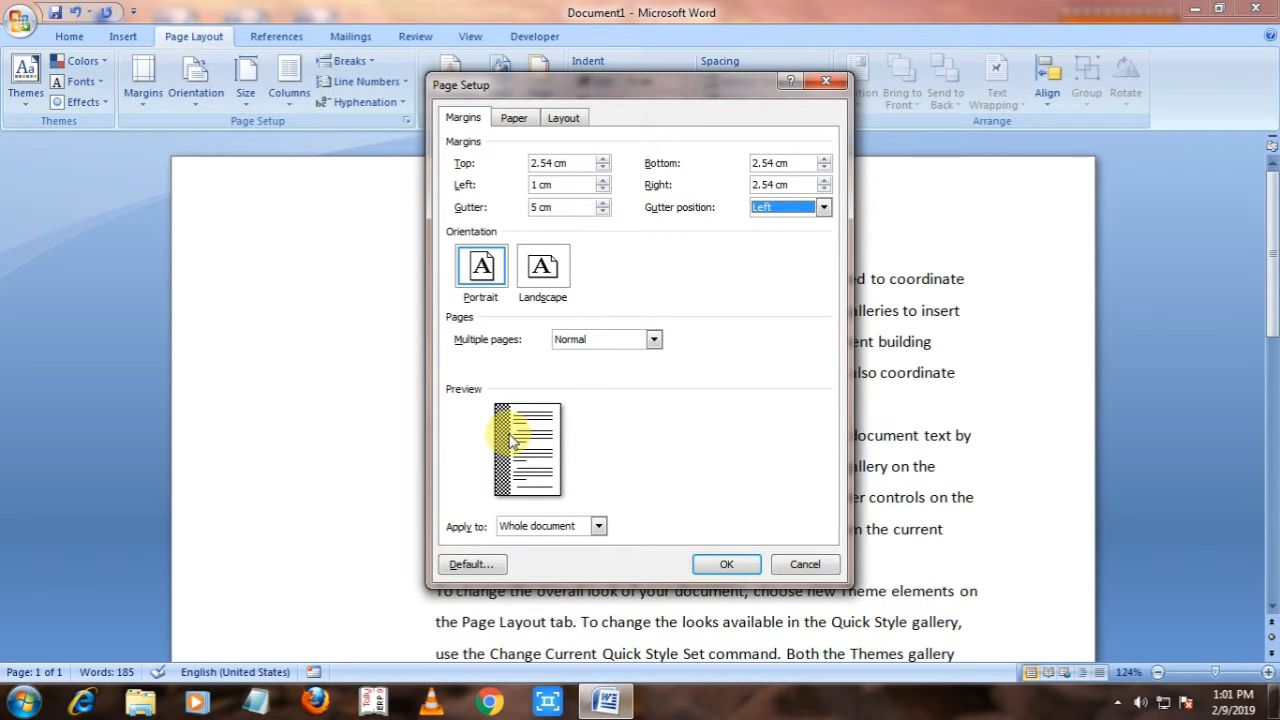
{"action": "left_click", "coordinate": [739, 567]}
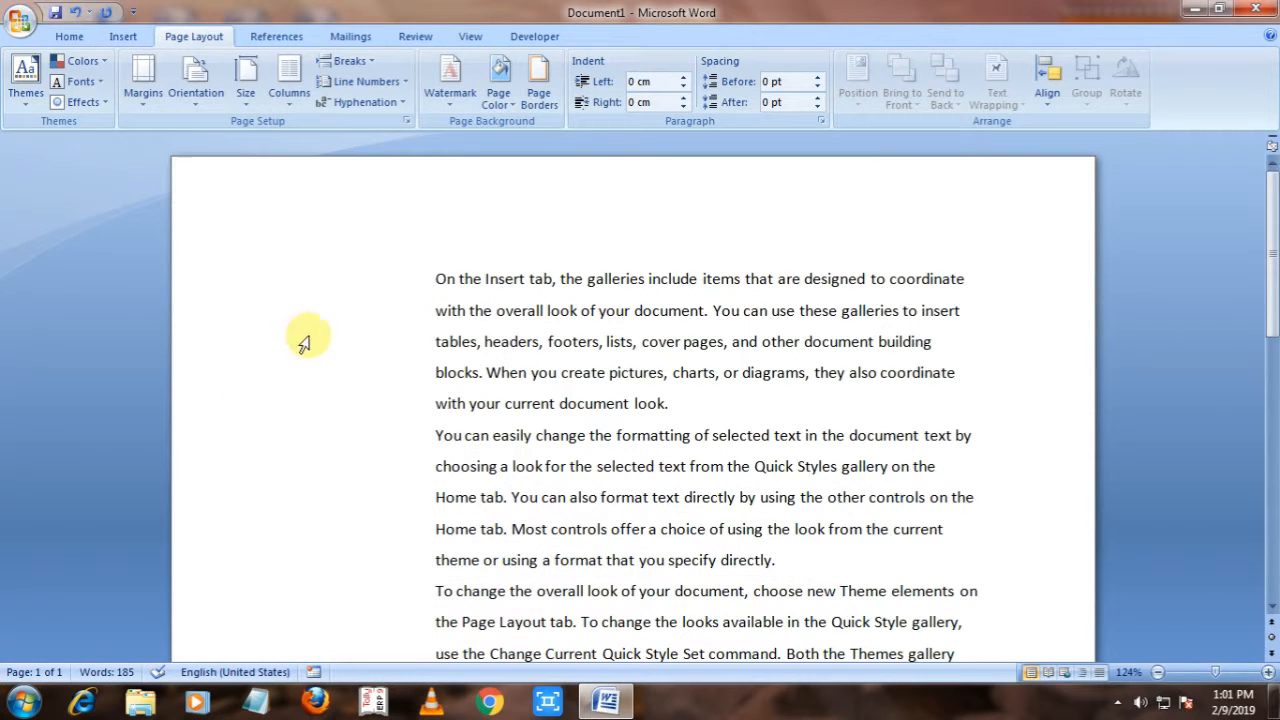
Examine how the left gutter and margin space run alongside the sample paragraphs down the page.
{"action": "scroll", "coordinate": [345, 485], "scroll_direction": "down", "scroll_amount": 3}
{"action": "scroll", "coordinate": [345, 485], "scroll_direction": "down", "scroll_amount": 1}
{"action": "scroll", "coordinate": [345, 485], "scroll_direction": "up", "scroll_amount": 1}
{"action": "scroll", "coordinate": [345, 485], "scroll_direction": "down", "scroll_amount": 2}
{"action": "scroll", "coordinate": [350, 483], "scroll_direction": "up", "scroll_amount": 2}
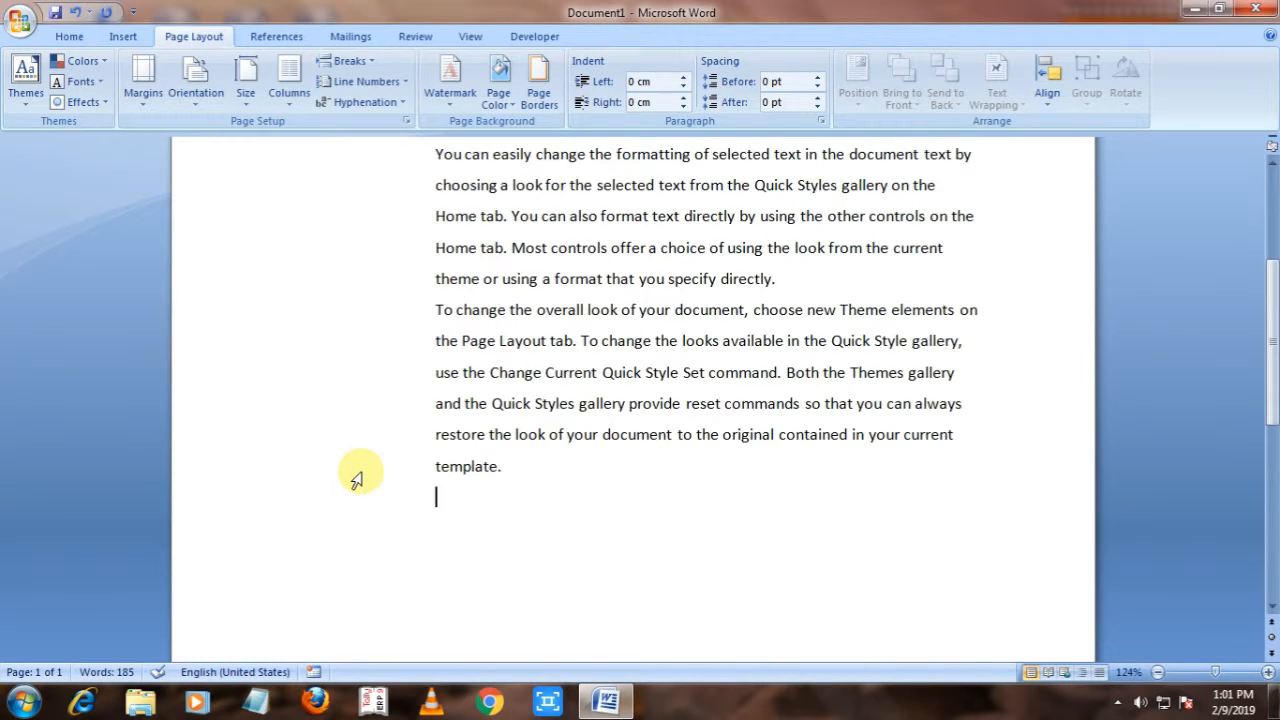
{"action": "scroll", "coordinate": [357, 480], "scroll_direction": "up", "scroll_amount": 3}
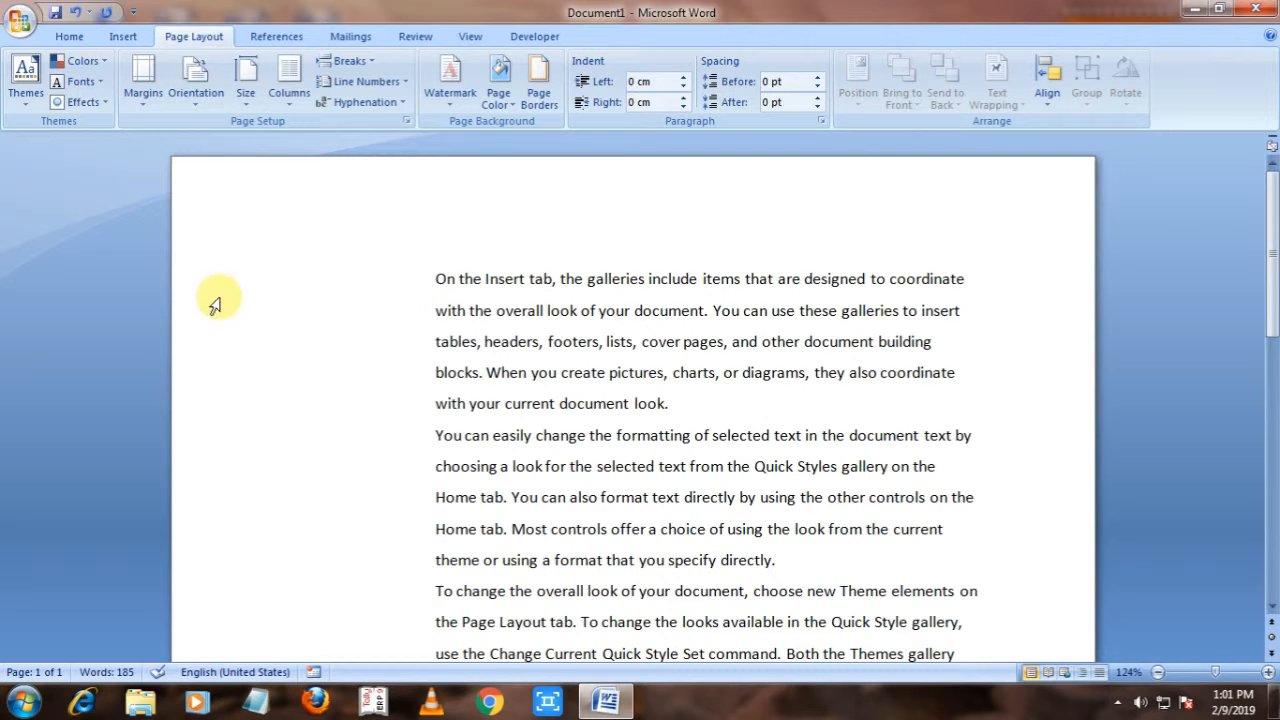
{"action": "scroll", "coordinate": [214, 525], "scroll_direction": "down", "scroll_amount": 1}
{"action": "scroll", "coordinate": [215, 538], "scroll_direction": "down", "scroll_amount": 3}
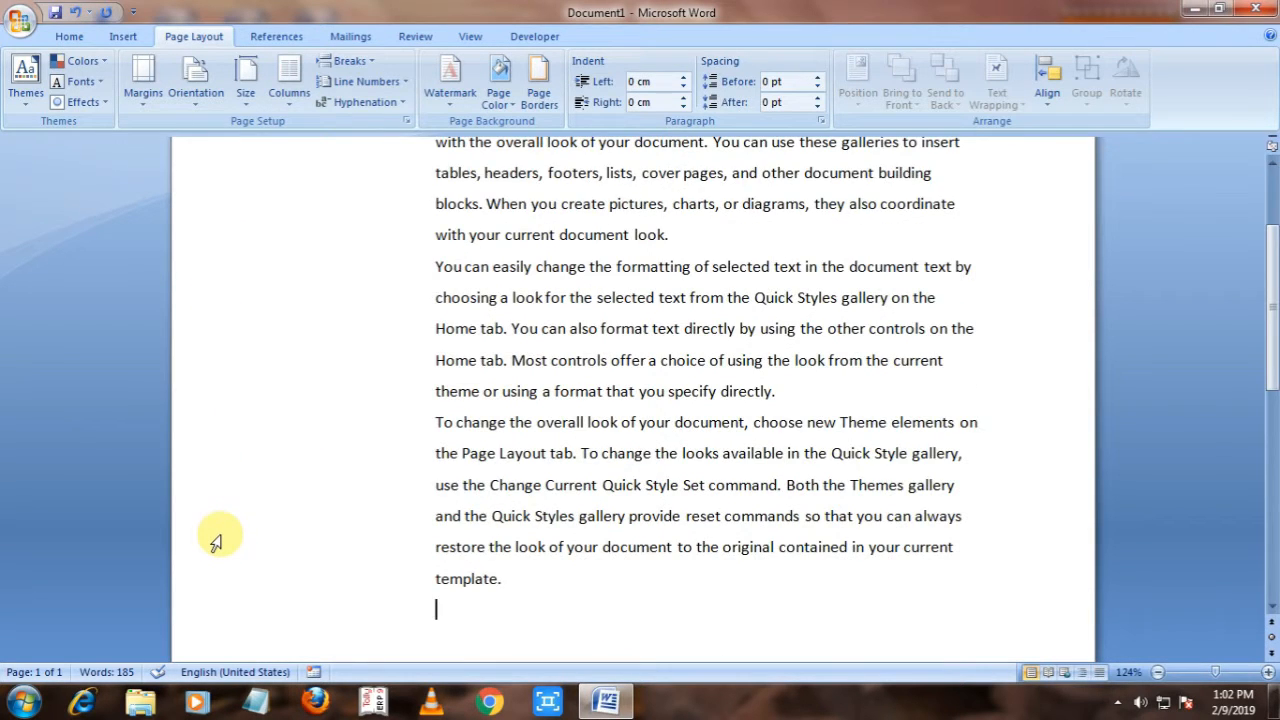
{"action": "scroll", "coordinate": [215, 540], "scroll_direction": "up", "scroll_amount": 2}
{"action": "scroll", "coordinate": [215, 540], "scroll_direction": "up", "scroll_amount": 2}
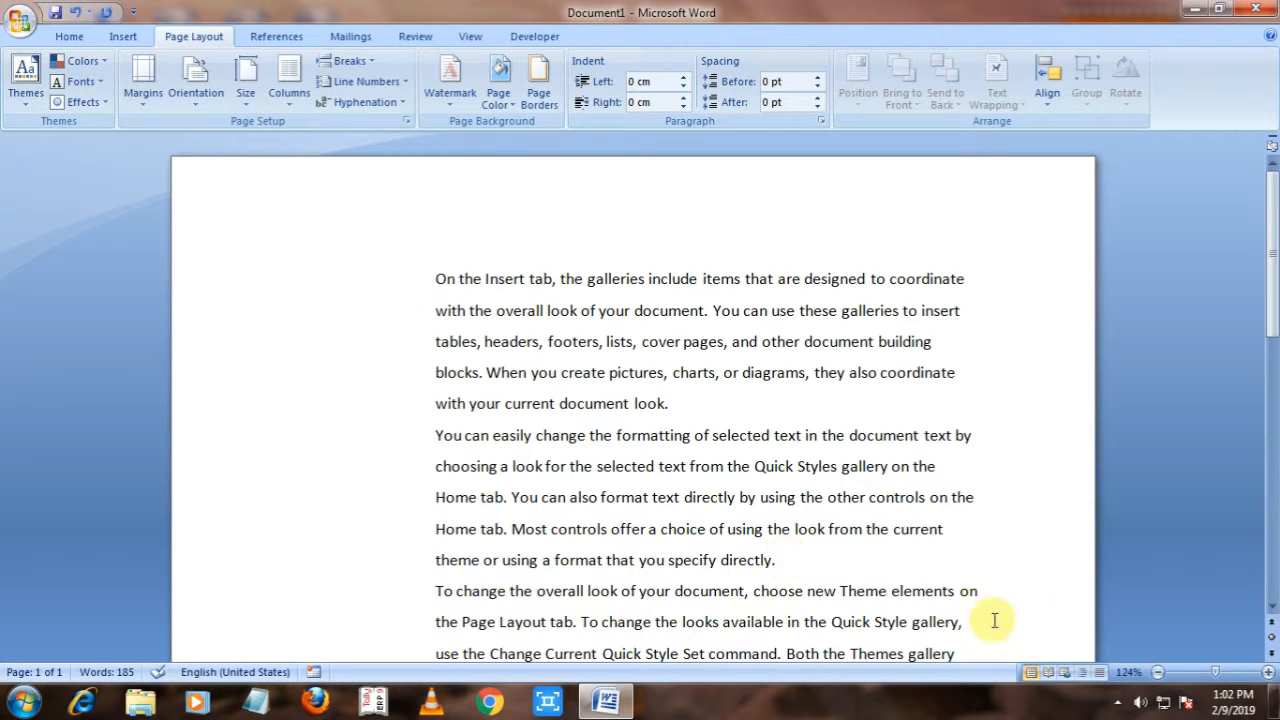
{"action": "left_click", "coordinate": [1116, 705]}
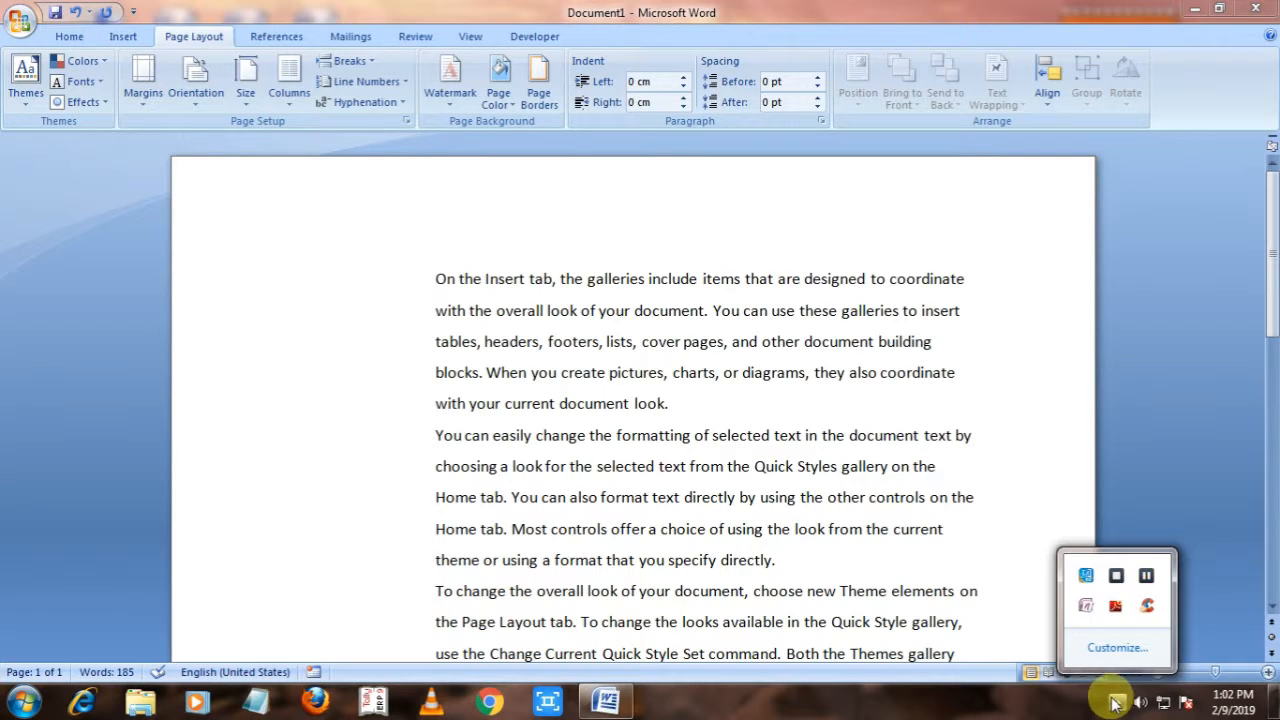
{"action": "left_click", "coordinate": [988, 573]}
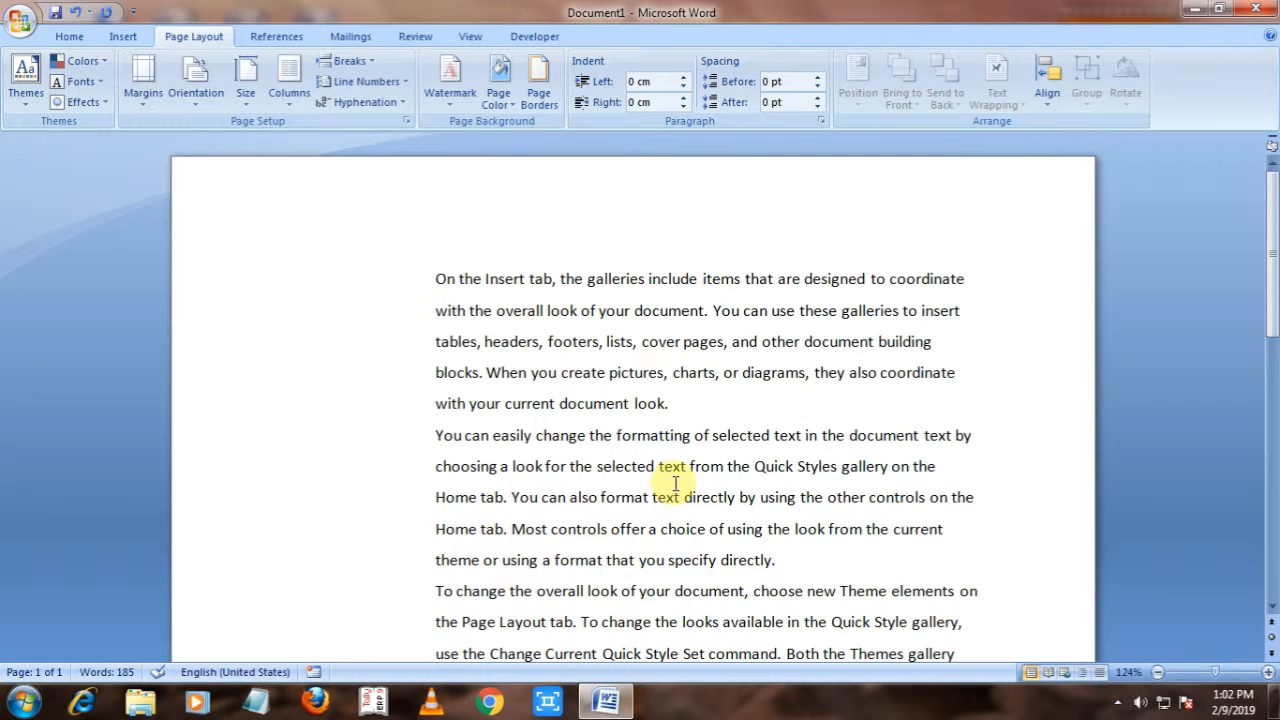
{"action": "scroll", "coordinate": [729, 494], "scroll_direction": "down", "scroll_amount": 3}
{"action": "scroll", "coordinate": [732, 494], "scroll_direction": "up", "scroll_amount": 2}
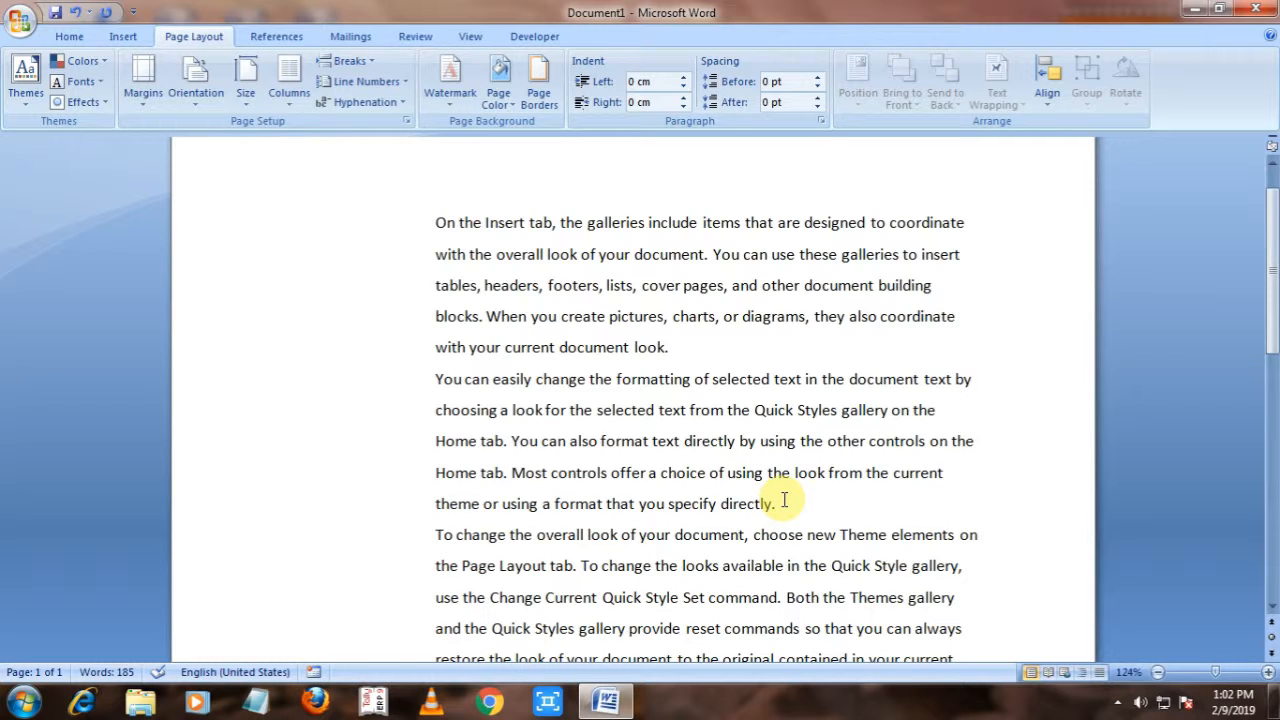
{"action": "left_click", "coordinate": [1118, 703]}
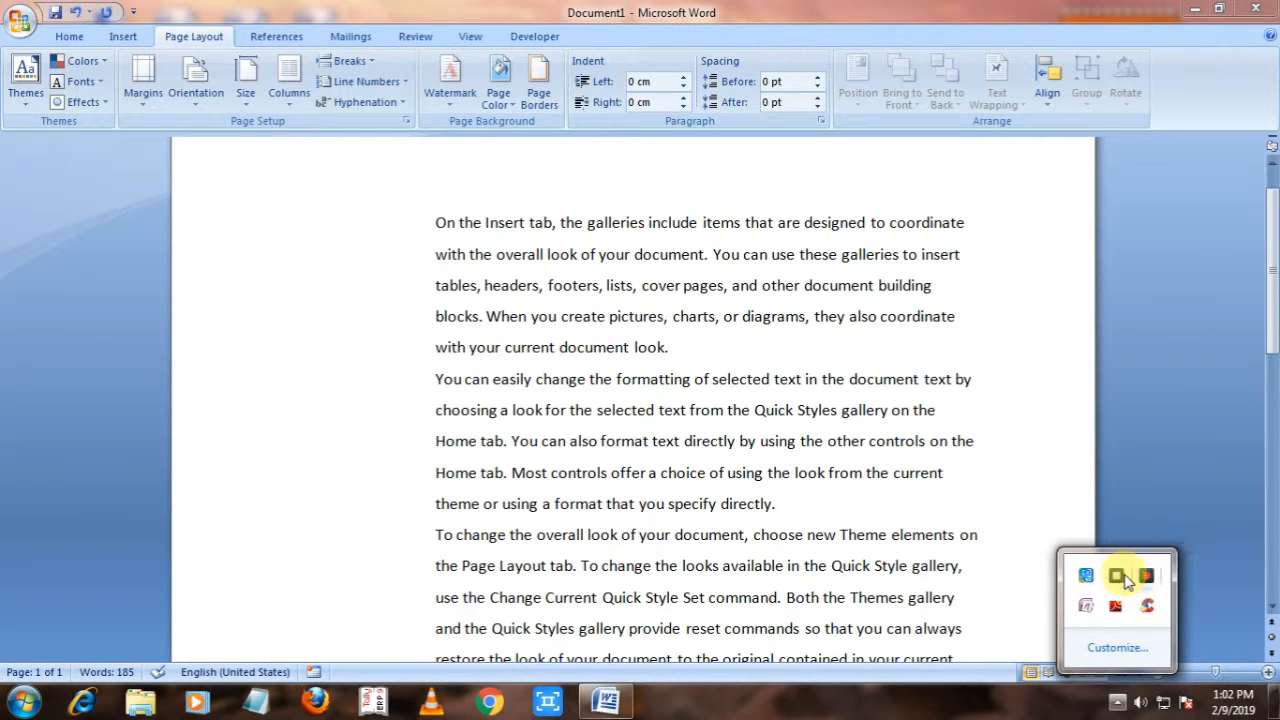